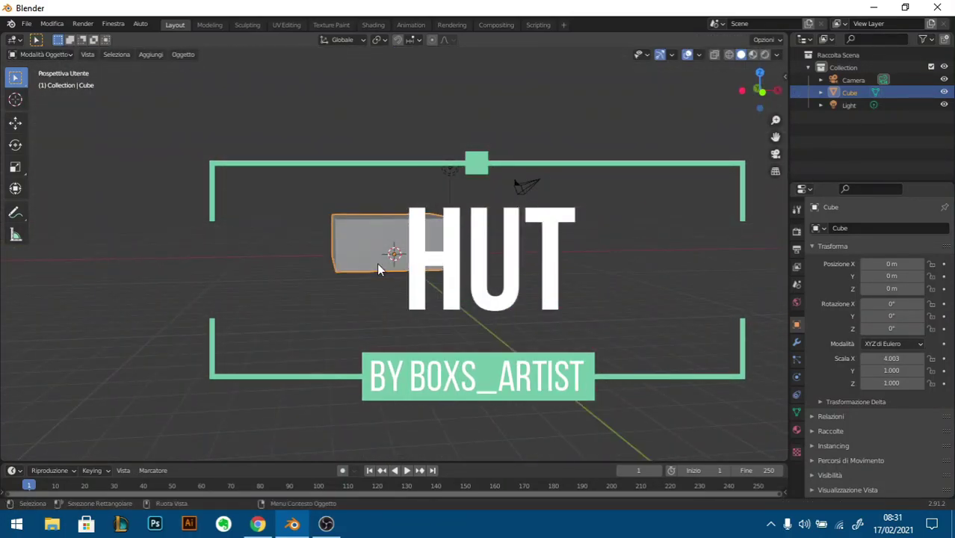
Step: Add a single vertical loop cut through the middle of the long box
{"action": "scroll", "coordinate": [395, 201], "scroll_direction": "up", "scroll_amount": 4}
{"action": "left_click", "coordinate": [395, 202]}
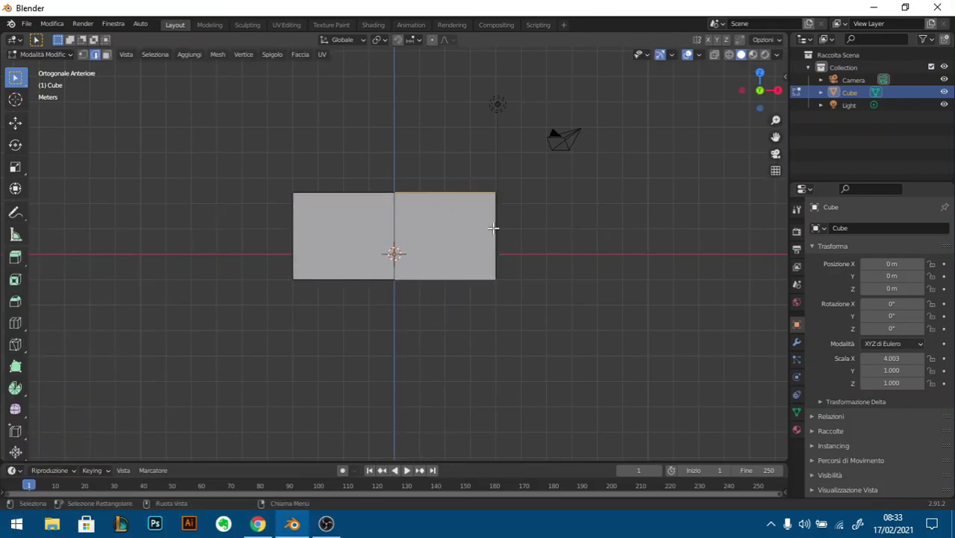
Step: Inset the far end face of the long box to form the doorway opening
{"action": "middle_click_drag", "start_coordinate": [726, 219], "coordinate": [566, 212]}
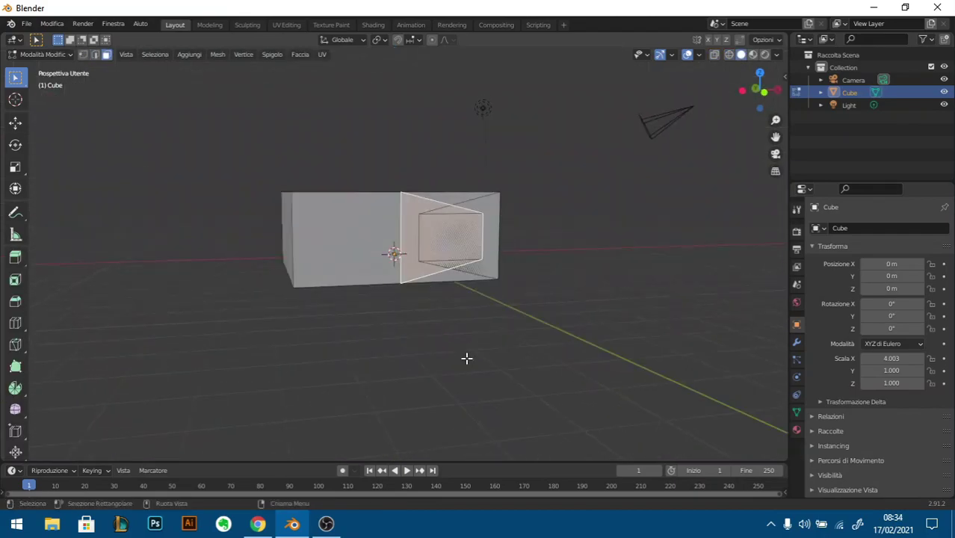
{"action": "middle_click_drag", "start_coordinate": [652, 249], "coordinate": [453, 262]}
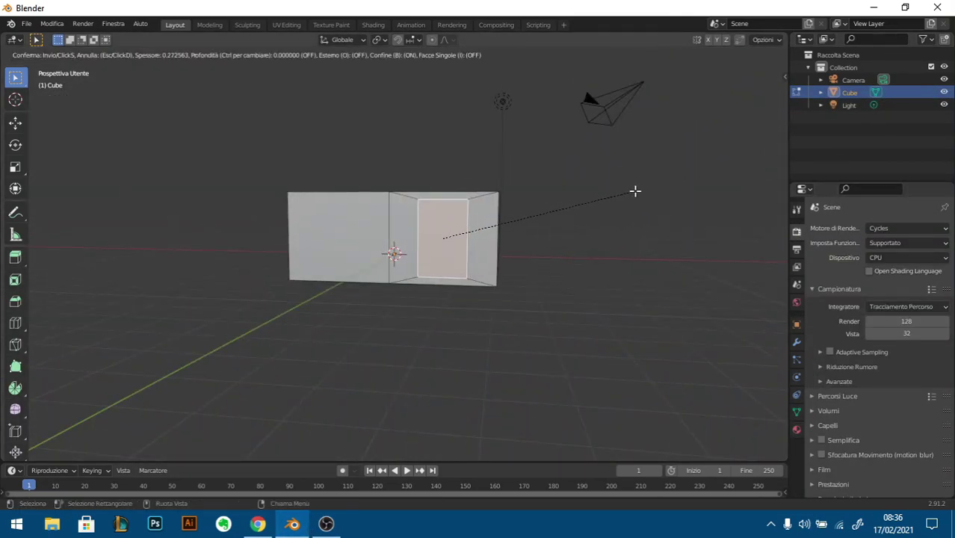
{"action": "left_click", "coordinate": [634, 191]}
{"action": "middle_click_drag", "start_coordinate": [634, 192], "coordinate": [604, 229]}
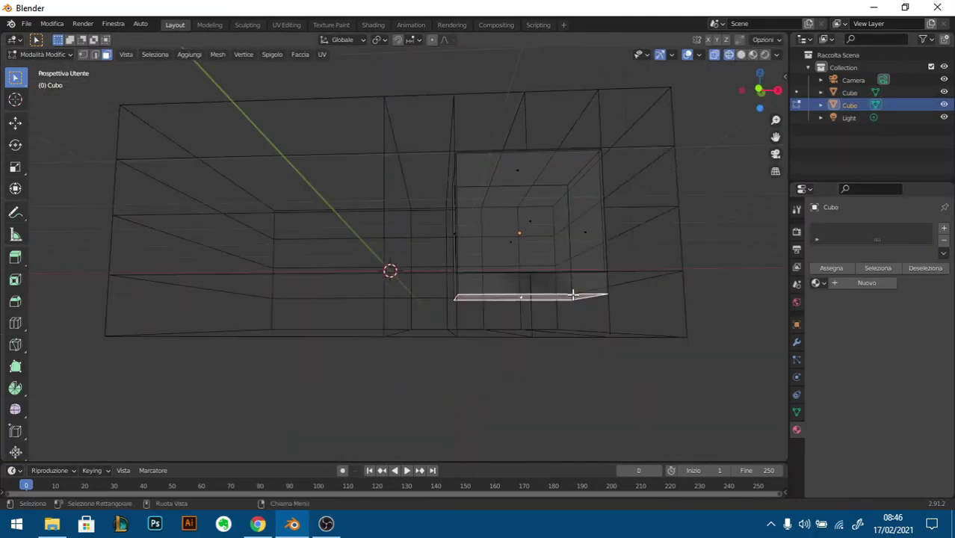
Step: Orbit inside the pane mesh to line up with its bottom and interior edges
{"action": "scroll", "coordinate": [612, 175], "scroll_direction": "up", "scroll_amount": 5}
{"action": "mouse_move", "coordinate": [614, 204]}
{"action": "middle_mouse_down"}
{"action": "mouse_move", "coordinate": [388, 237]}
{"action": "mouse_move", "coordinate": [575, 305]}
{"action": "middle_mouse_up"}
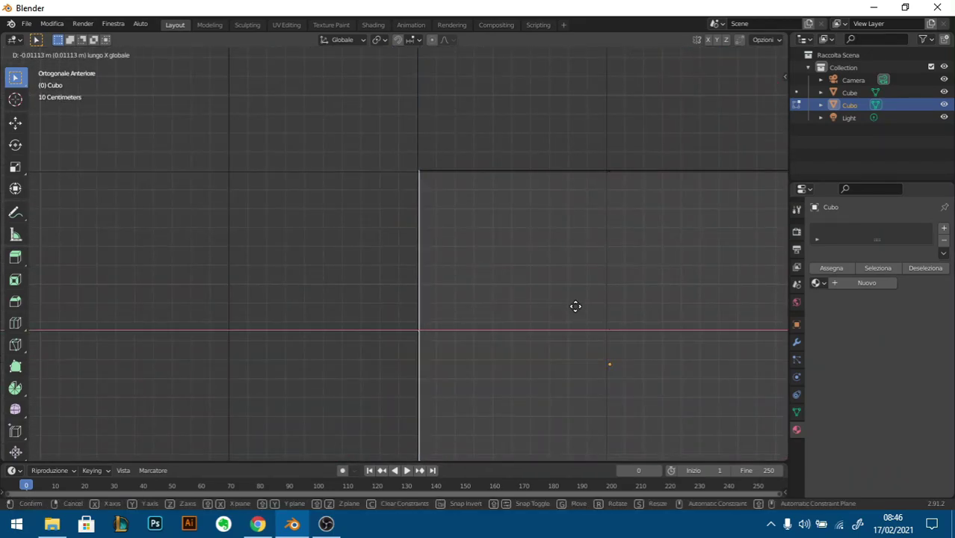
{"action": "scroll", "coordinate": [505, 352], "scroll_direction": "down", "scroll_amount": 3}
{"action": "scroll", "coordinate": [458, 232], "scroll_direction": "up", "scroll_amount": 2}
{"action": "middle_click_drag", "start_coordinate": [458, 231], "coordinate": [489, 300]}
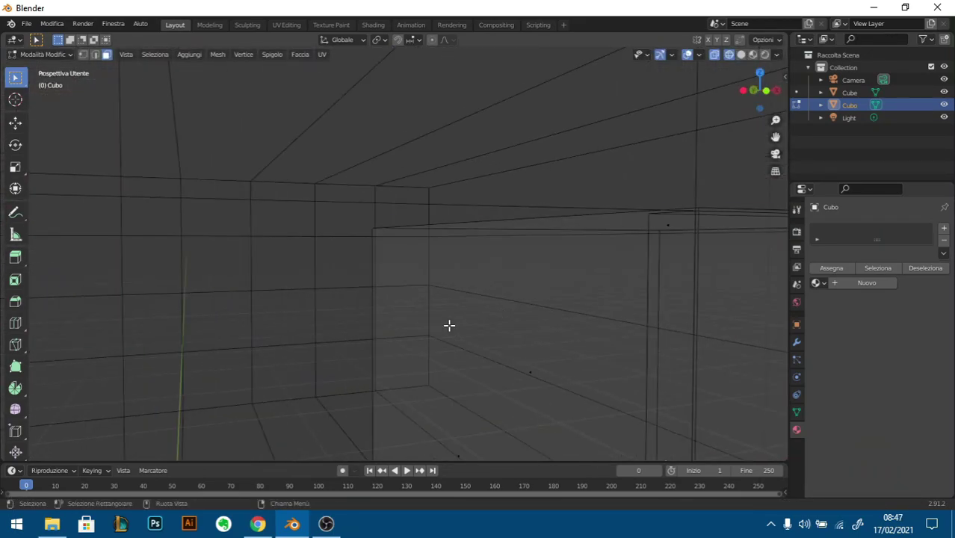
{"action": "mouse_move", "coordinate": [449, 323]}
{"action": "middle_mouse_down"}
{"action": "mouse_move", "coordinate": [575, 330]}
{"action": "mouse_move", "coordinate": [473, 308]}
{"action": "mouse_move", "coordinate": [343, 426]}
{"action": "middle_mouse_up"}
Step: Move the window pane's selected edges vertically along Z in front view
{"action": "key", "text": "g"}
{"action": "key", "text": "z"}
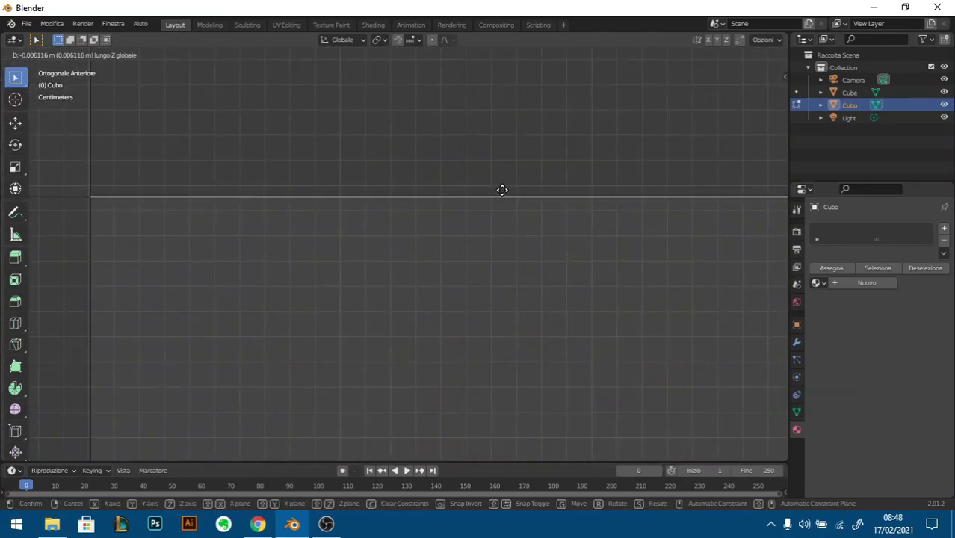
{"action": "key", "text": "Escape"}
{"action": "middle_click_drag", "start_coordinate": [501, 190], "coordinate": [584, 109]}
{"action": "key", "text": "KP_1"}
{"action": "key", "text": "g"}
{"action": "key", "text": "z"}
{"action": "left_click", "coordinate": [505, 308]}
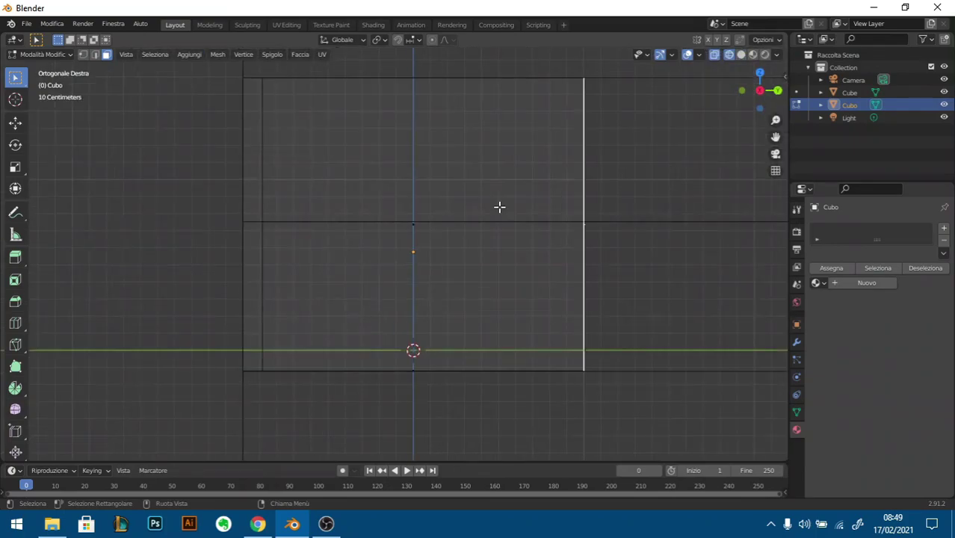
{"action": "middle_click_drag", "start_coordinate": [499, 205], "coordinate": [396, 211]}
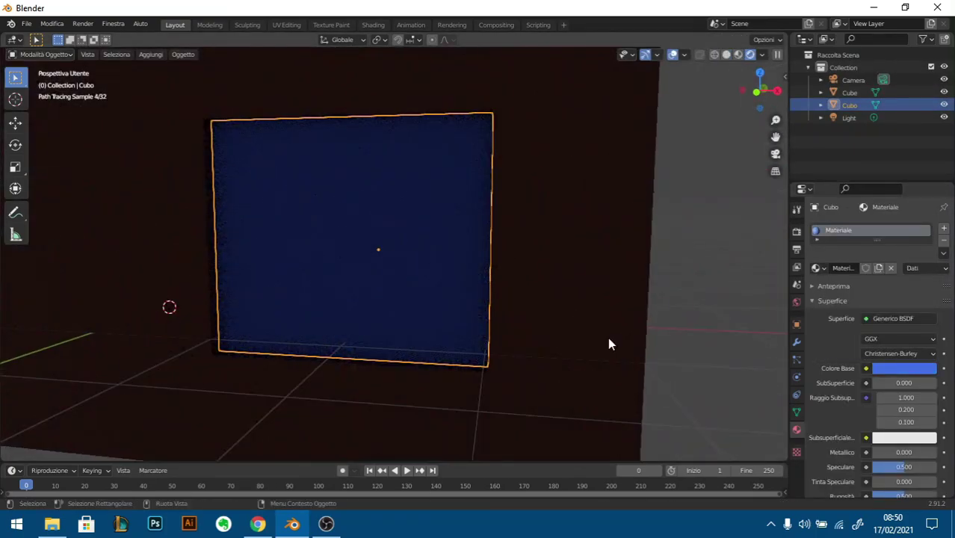
Step: Give the window pane a bright blue base colour
{"action": "left_click", "coordinate": [904, 368]}
{"action": "left_click_drag", "start_coordinate": [925, 246], "coordinate": [921, 210]}
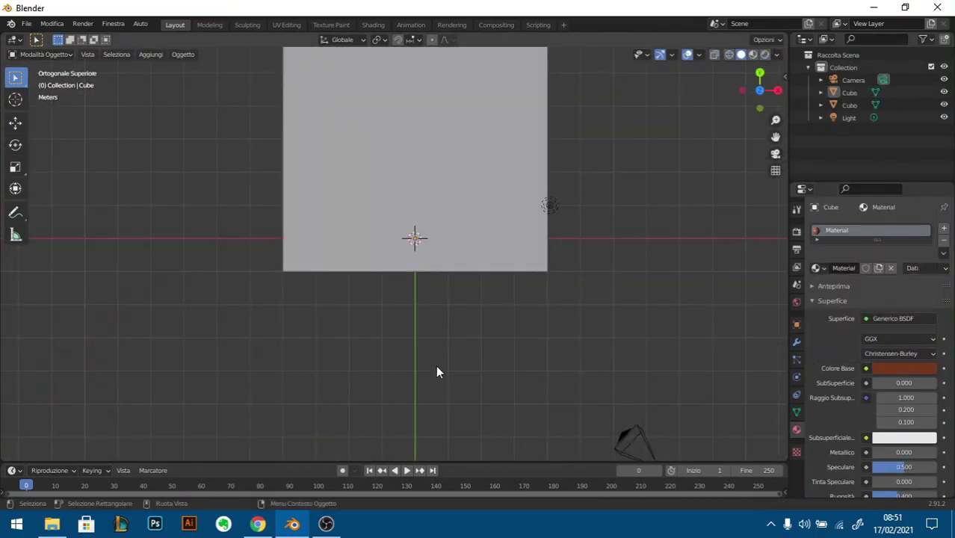
{"action": "key", "text": "shift+a"}
Step: Add a plane, narrow it along Y and extrude it into a thick plank
{"action": "left_click", "coordinate": [489, 258]}
{"action": "key", "text": "s"}
{"action": "key", "text": "y"}
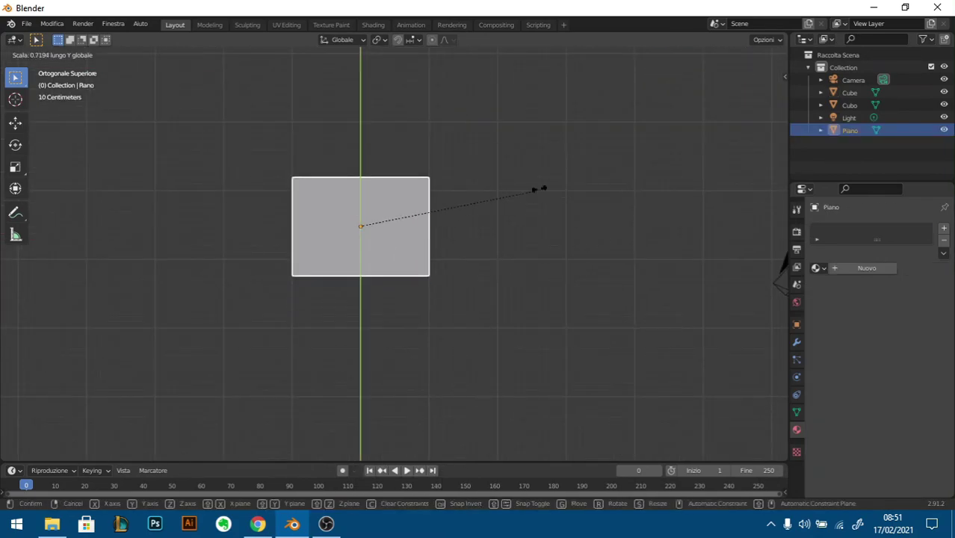
{"action": "key", "text": "Return"}
{"action": "key", "text": "KP_Decimal"}
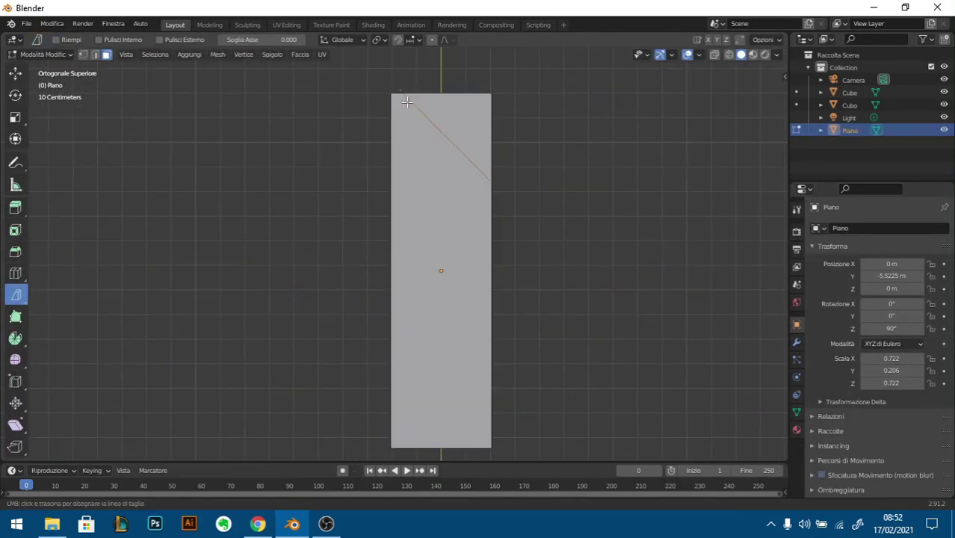
{"action": "middle_click_drag", "start_coordinate": [408, 230], "coordinate": [455, 327]}
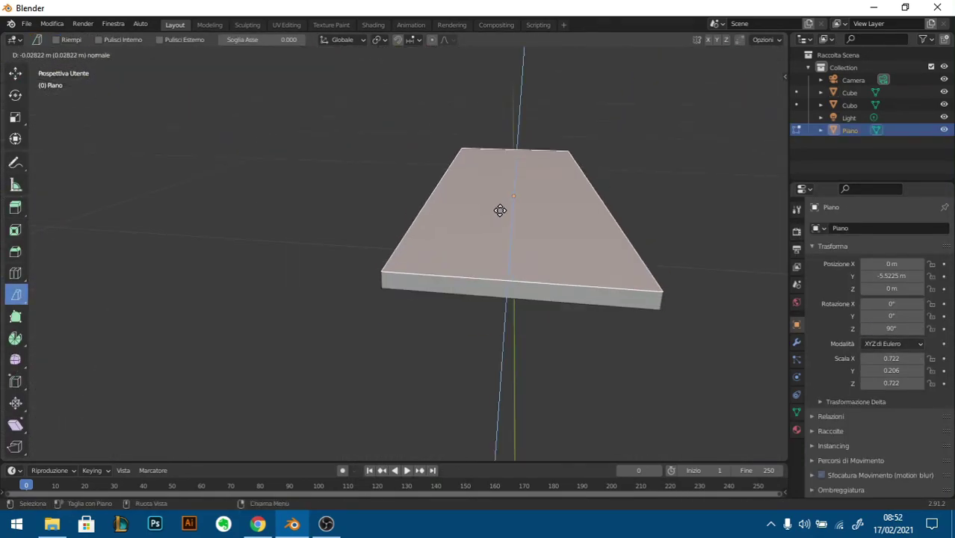
{"action": "left_click", "coordinate": [500, 210]}
{"action": "key", "text": "KP_7"}
{"action": "mouse_move", "coordinate": [453, 164]}
{"action": "middle_mouse_down"}
{"action": "mouse_move", "coordinate": [332, 371]}
{"action": "mouse_move", "coordinate": [341, 364]}
{"action": "middle_mouse_up"}
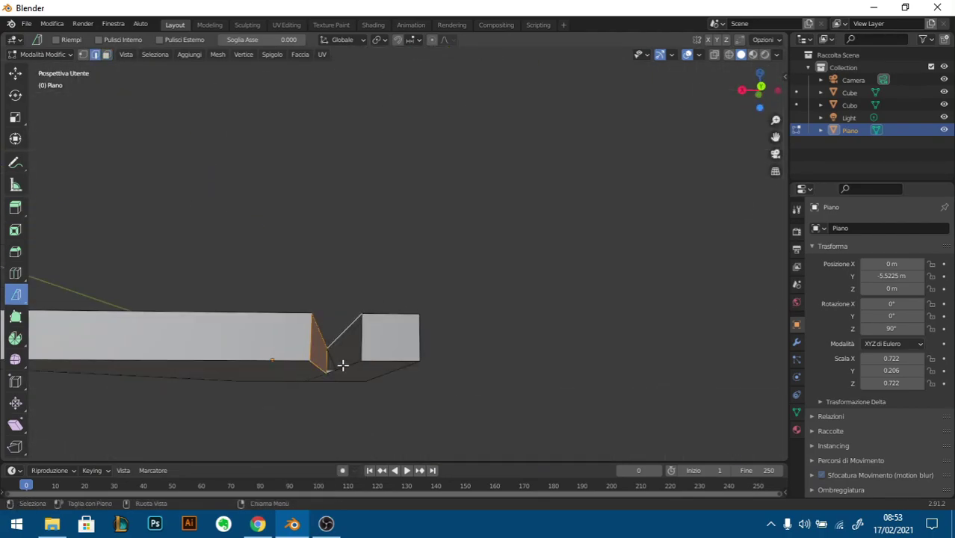
{"action": "scroll", "coordinate": [342, 365], "scroll_direction": "up", "scroll_amount": 5}
Step: Duplicate the plank to the left and cut a notch into it with the Knife tool
{"action": "key", "text": "Tab"}
{"action": "key", "text": "KP_7"}
{"action": "key", "text": "shift+d"}
{"action": "left_click", "coordinate": [383, 303]}
{"action": "key", "text": "Tab"}
{"action": "key", "text": "k"}
{"action": "left_click", "coordinate": [327, 417]}
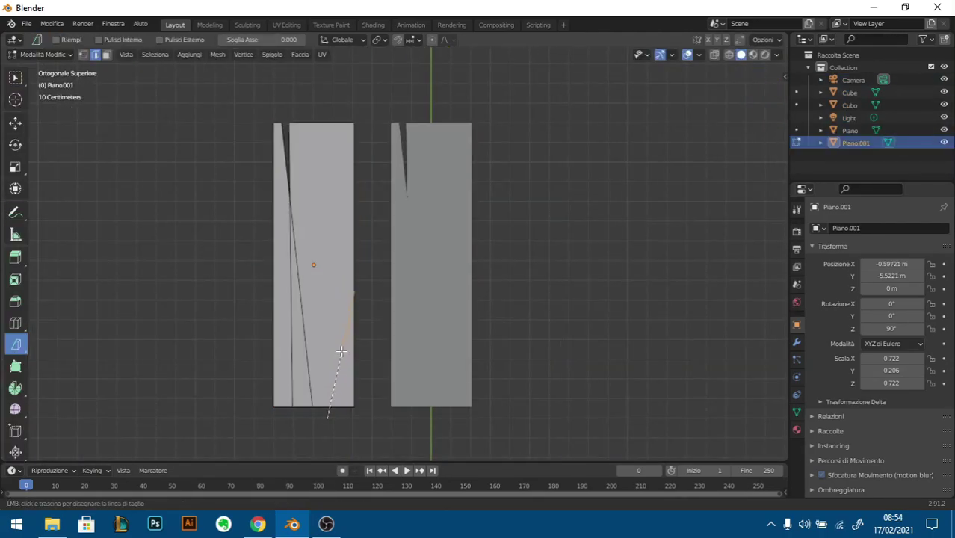
{"action": "key", "text": "Return"}
{"action": "middle_click_drag", "start_coordinate": [335, 401], "coordinate": [395, 210]}
Step: Place another plank copy beside the others
{"action": "key", "text": "KP_7"}
{"action": "key", "text": "Tab"}
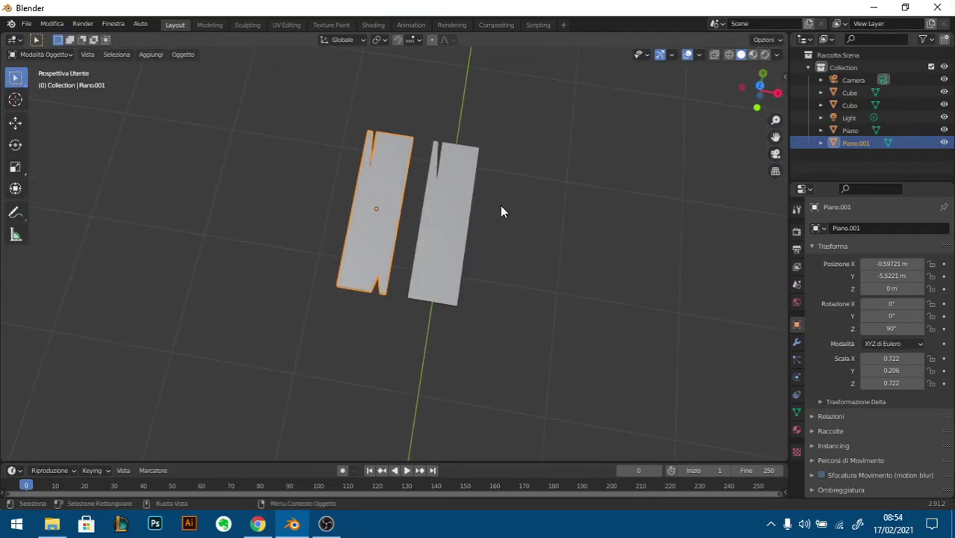
{"action": "key", "text": "shift+d"}
{"action": "left_click", "coordinate": [432, 161]}
{"action": "mouse_move", "coordinate": [432, 161]}
{"action": "middle_mouse_down"}
{"action": "mouse_move", "coordinate": [398, 199]}
{"action": "mouse_move", "coordinate": [443, 207]}
{"action": "middle_mouse_up"}
Step: Raise the box upward while checking it from the side views
{"action": "key", "text": "KP_1"}
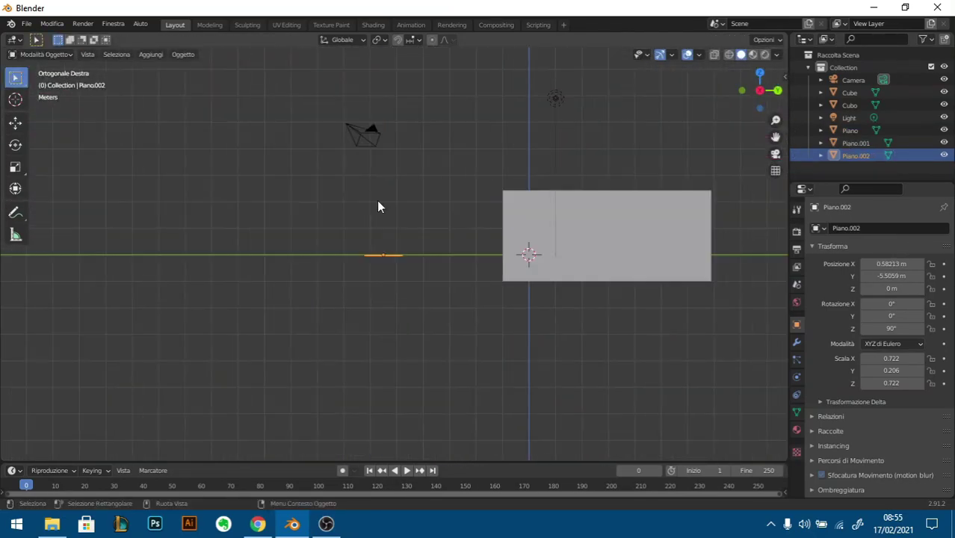
{"action": "key", "text": "KP_3"}
{"action": "scroll", "coordinate": [378, 205], "scroll_direction": "up", "scroll_amount": 3}
{"action": "mouse_move", "coordinate": [419, 246]}
{"action": "left_mouse_down"}
{"action": "mouse_move", "coordinate": [419, 178]}
{"action": "mouse_move", "coordinate": [407, 215]}
{"action": "left_mouse_up"}
{"action": "key", "text": "KP_7"}
Step: Slide the first plank along X, then duplicate and rotate copies to extend the row
{"action": "left_click", "coordinate": [391, 231]}
{"action": "key", "text": "g"}
{"action": "key", "text": "x"}
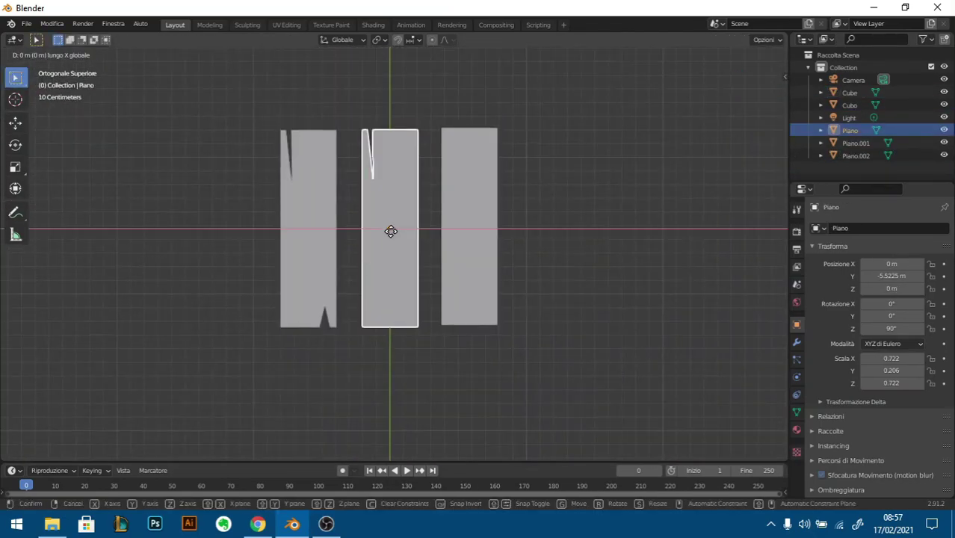
{"action": "key", "text": "shift+d"}
{"action": "left_click", "coordinate": [470, 323]}
{"action": "scroll", "coordinate": [469, 323], "scroll_direction": "down", "scroll_amount": 1}
{"action": "key", "text": "r"}
{"action": "left_click", "coordinate": [629, 315]}
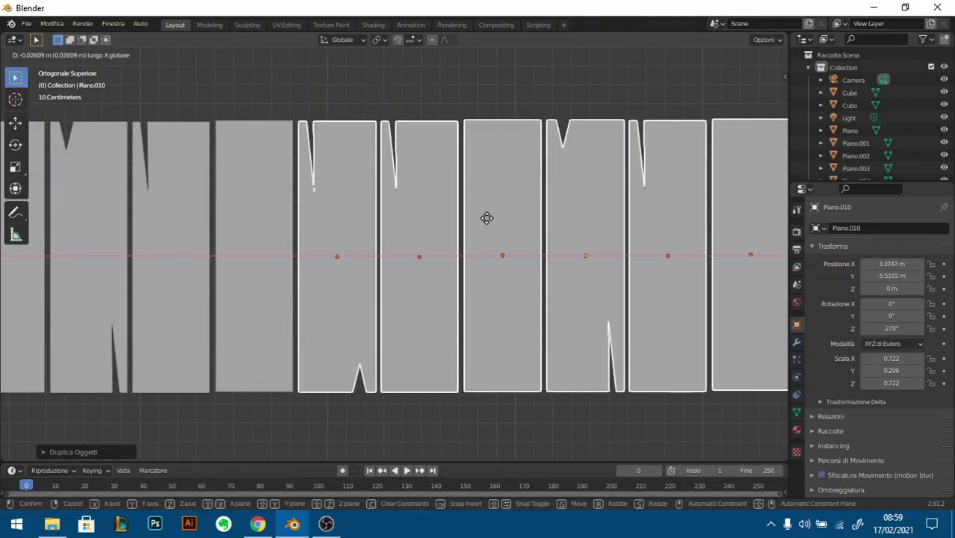
{"action": "key", "text": "shift+d"}
{"action": "scroll", "coordinate": [319, 230], "scroll_direction": "up", "scroll_amount": 2}
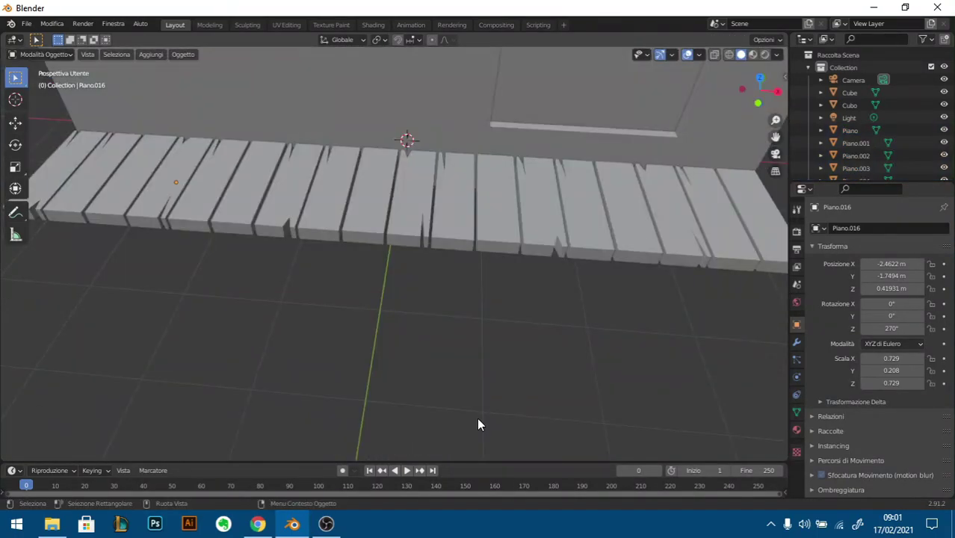
Step: Add a cube as the porch base and move it vertically beneath the planks
{"action": "left_click", "coordinate": [521, 273]}
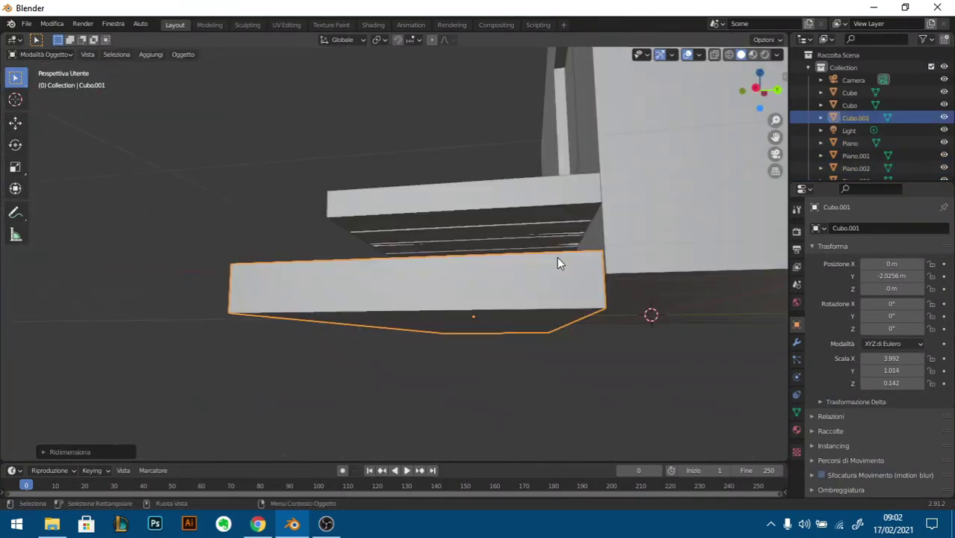
{"action": "left_click", "coordinate": [590, 179]}
{"action": "scroll", "coordinate": [660, 246], "scroll_direction": "up", "scroll_amount": 3}
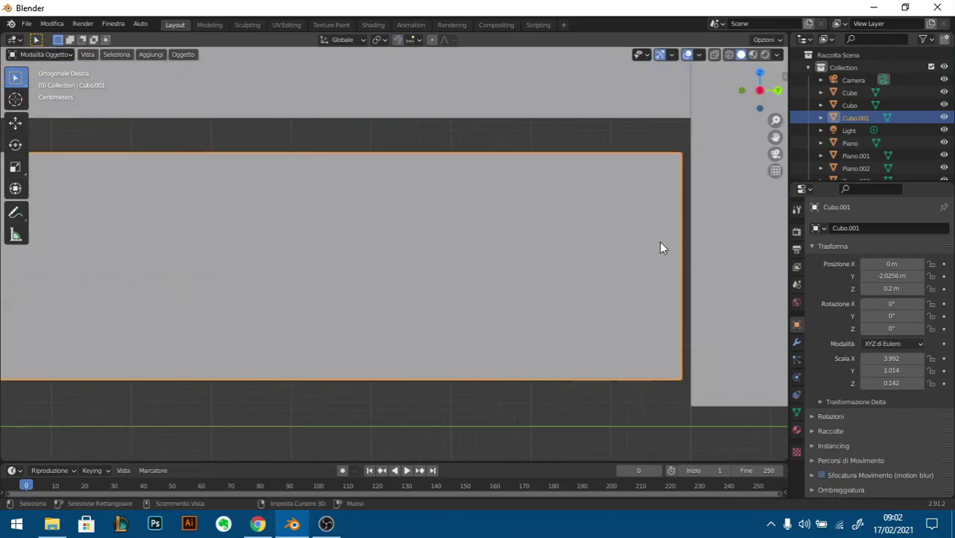
{"action": "key", "text": "g"}
{"action": "key", "text": "z"}
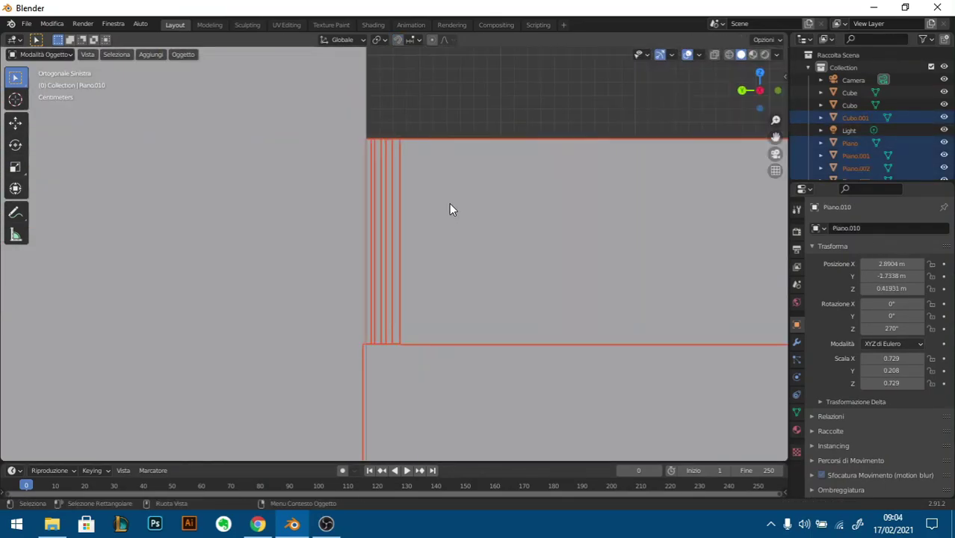
{"action": "left_click", "coordinate": [856, 117], "text": "ctrl"}
{"action": "scroll", "coordinate": [854, 170], "scroll_direction": "down", "scroll_amount": 5}
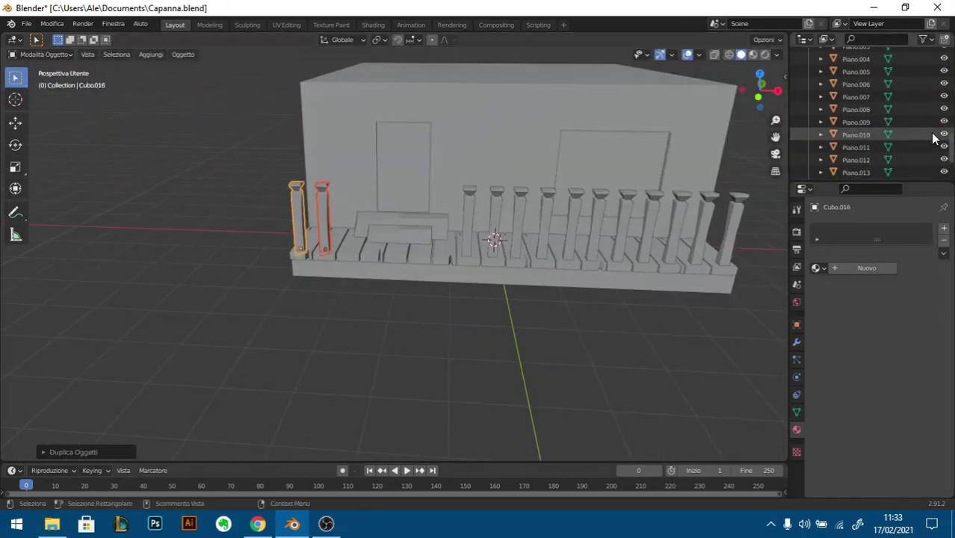
Step: Select all the porch railing posts together in the Outliner
{"action": "scroll", "coordinate": [905, 120], "scroll_direction": "up", "scroll_amount": 5}
{"action": "left_click", "coordinate": [870, 87], "text": "shift"}
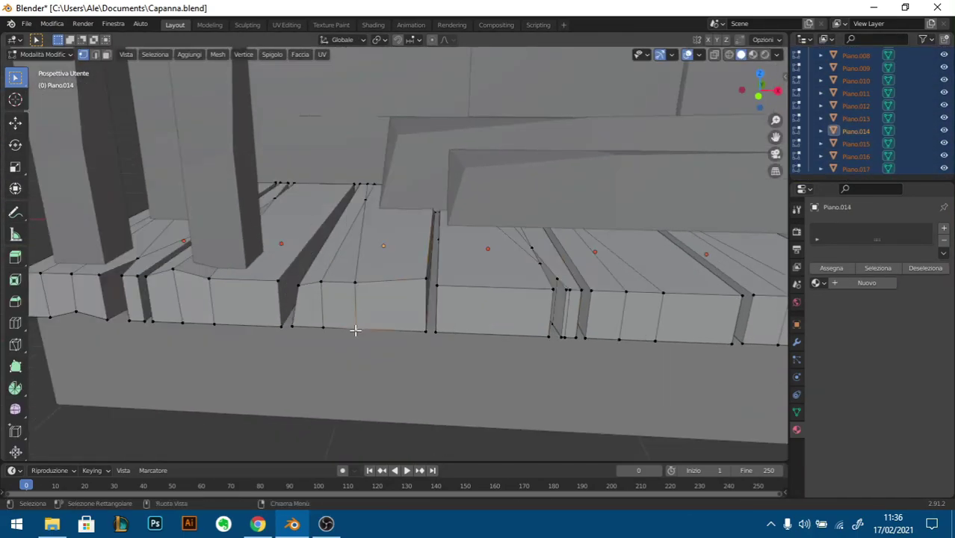
Step: Pick a vertex on a porch plank and move it into place
{"action": "left_click", "coordinate": [468, 307]}
{"action": "key", "text": "g"}
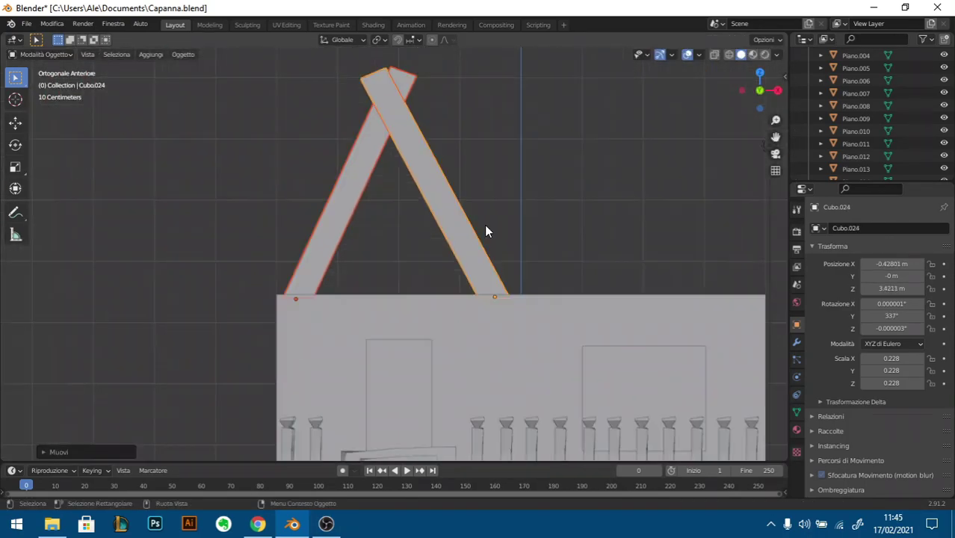
Step: In right ortho view, slide the roof beam along Y, then select beam Cubo.028 in X-ray
{"action": "key", "text": "KP_3"}
{"action": "key", "text": "g"}
{"action": "key", "text": "y"}
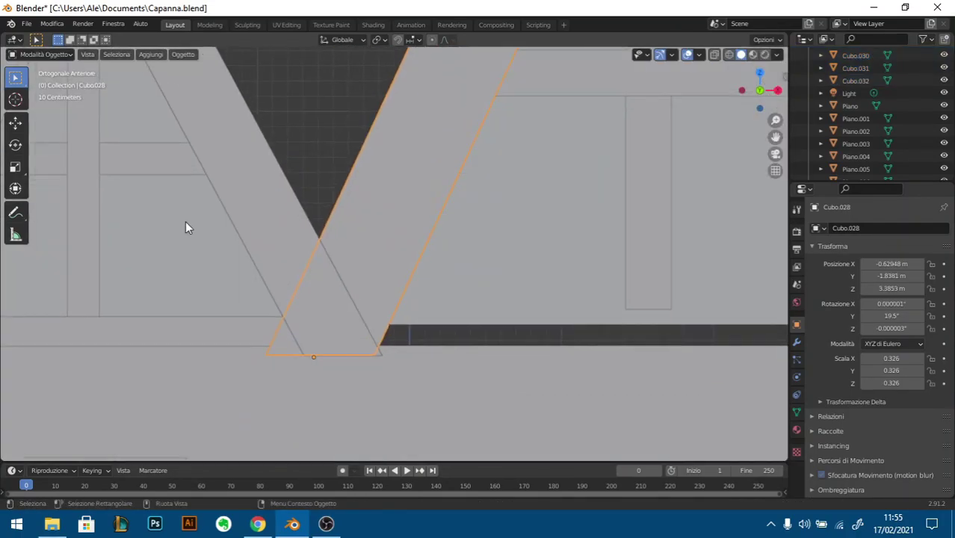
{"action": "key", "text": "shift+z"}
{"action": "key", "text": "a"}
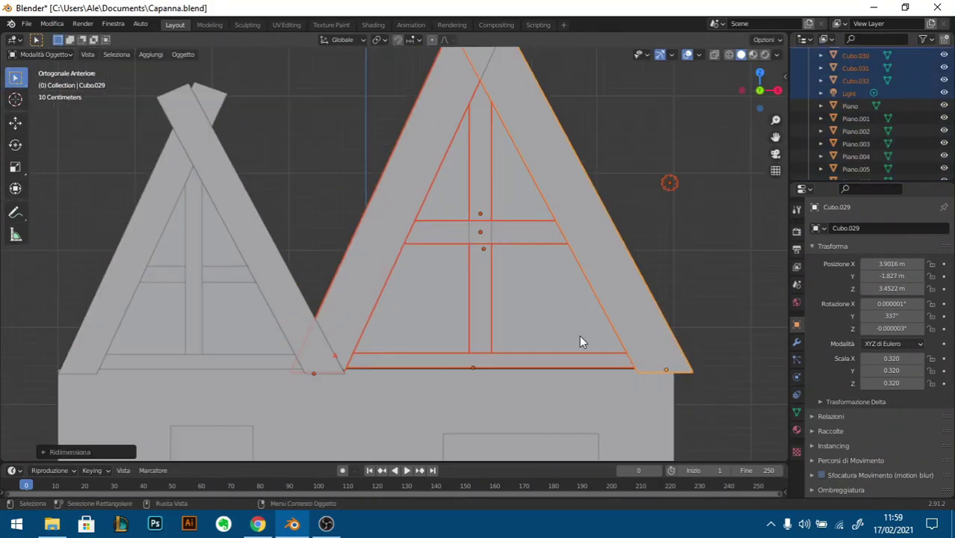
Step: Shift the right roof pieces along X; give the gable Finestra and the roof panel Material
{"action": "scroll", "coordinate": [579, 335], "scroll_direction": "up", "scroll_amount": 4}
{"action": "key", "text": "g"}
{"action": "key", "text": "x"}
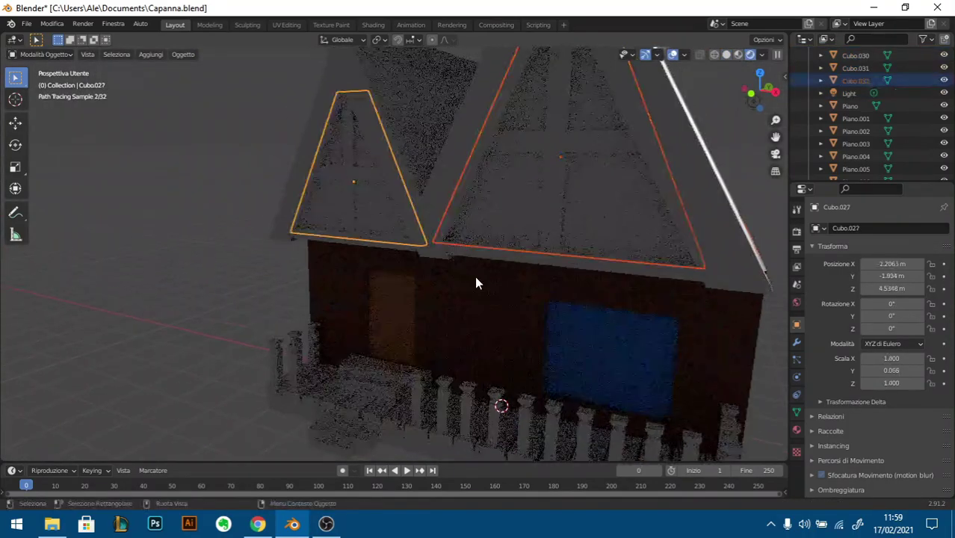
{"action": "left_click", "coordinate": [733, 298]}
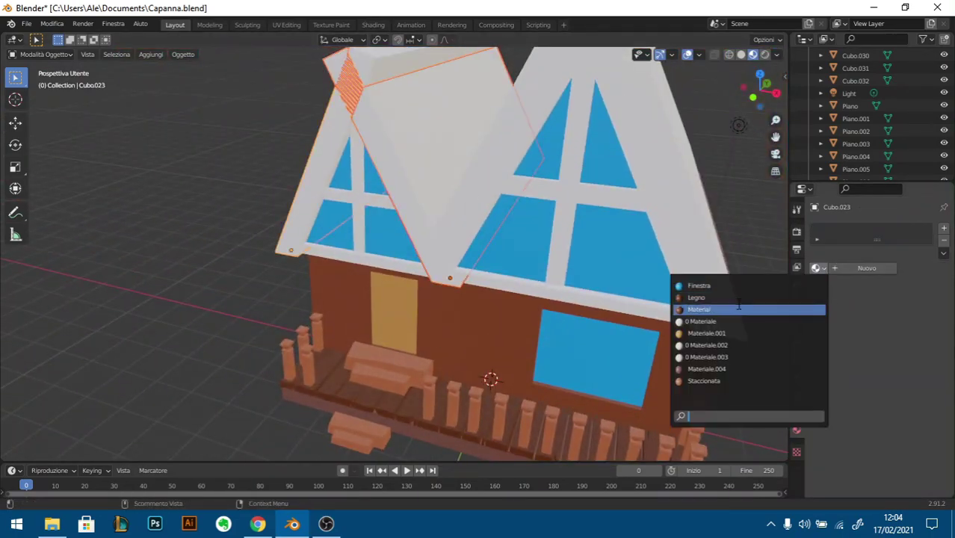
{"action": "left_click", "coordinate": [738, 309]}
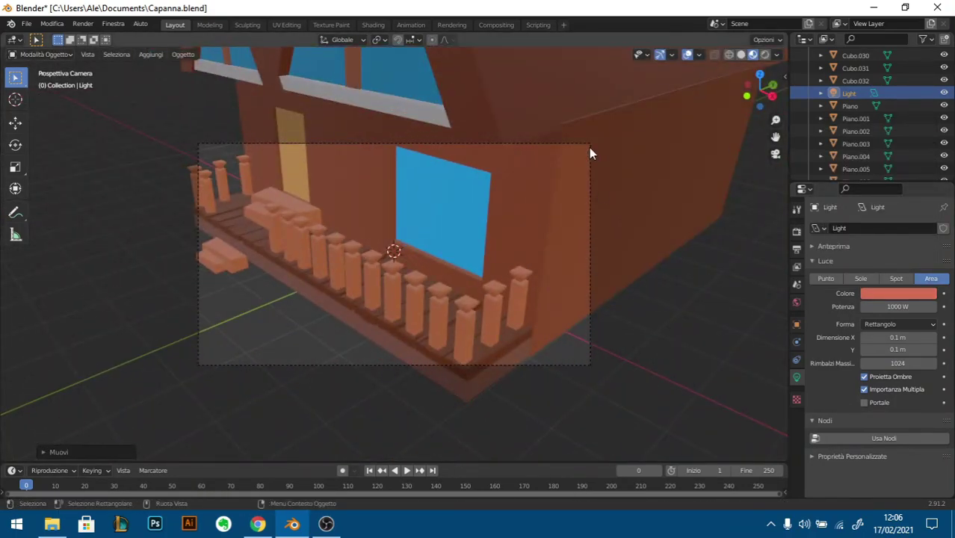
Step: Widen the render Resolution X, add a camera, and move it along Y and Z to frame the house
{"action": "key", "text": "Return"}
{"action": "left_click", "coordinate": [797, 376]}
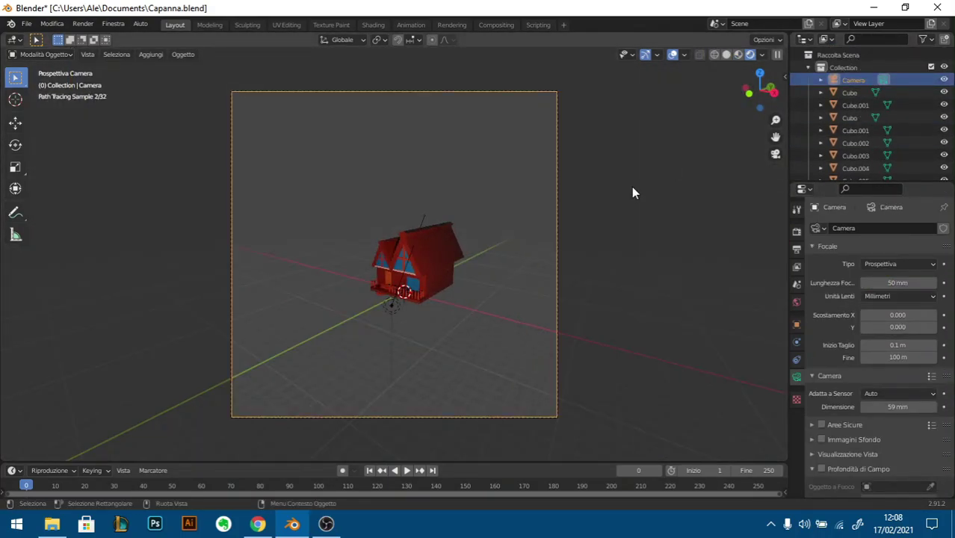
{"action": "key", "text": "shift+a"}
{"action": "left_click", "coordinate": [524, 424]}
{"action": "key", "text": "ctrl+KP_0"}
{"action": "key", "text": "g"}
{"action": "key", "text": "y"}
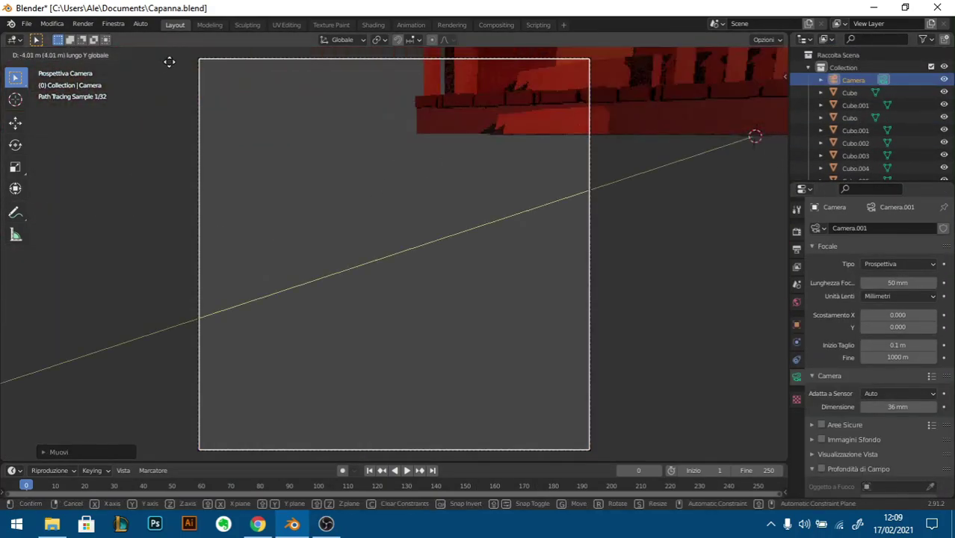
{"action": "key", "text": "z"}
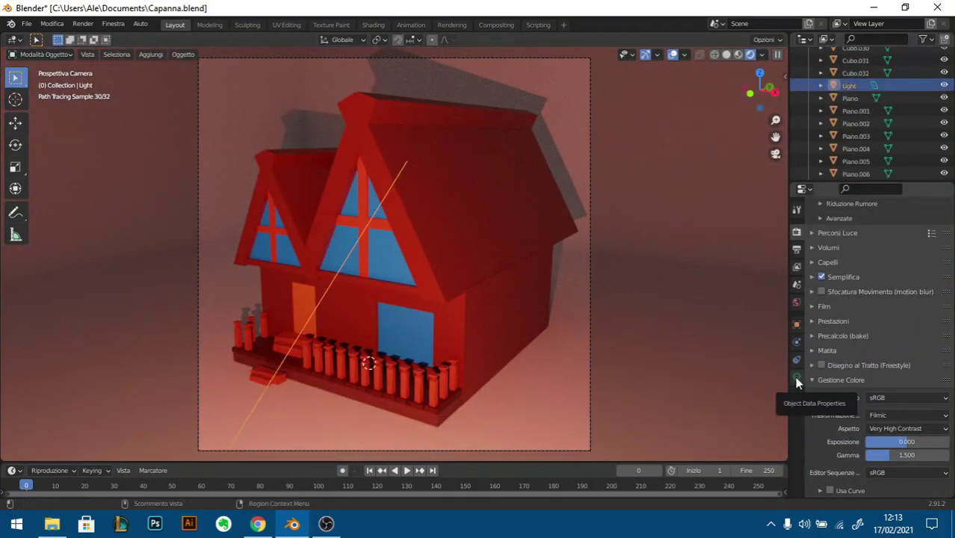
Step: Rotate the red area light to a new angle and duplicate it in top view
{"action": "left_click", "coordinate": [797, 382]}
{"action": "key", "text": "r"}
{"action": "left_click", "coordinate": [553, 286]}
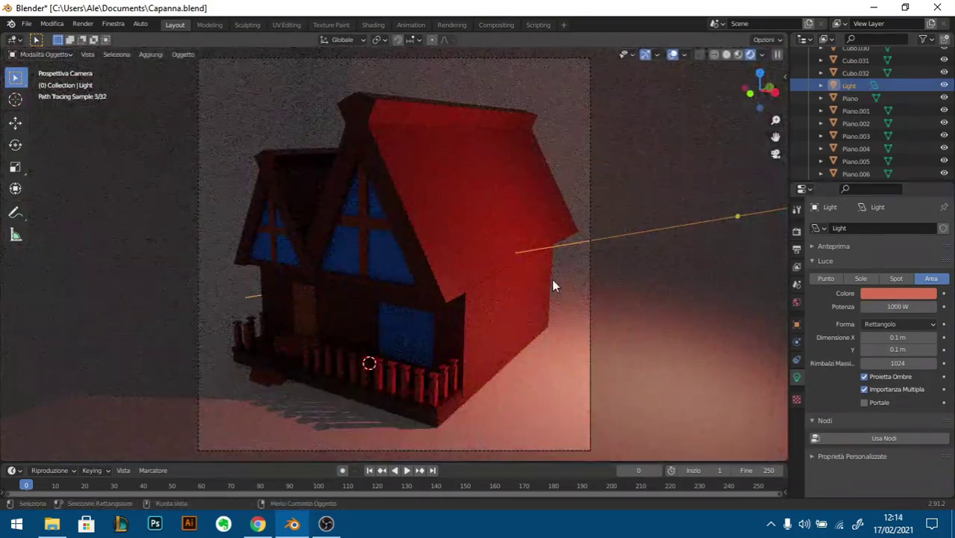
{"action": "key", "text": "KP_7"}
{"action": "key", "text": "KP_0"}
{"action": "key", "text": "KP_7"}
{"action": "key", "text": "shift+d"}
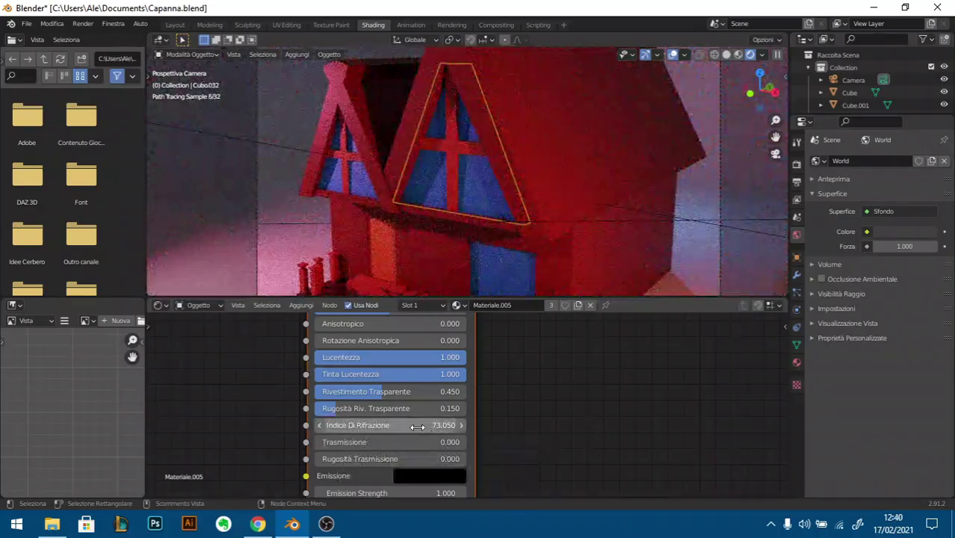
Step: Set the glass Transmission to 0.350 and Emission colour to blue, then go back to Solid shading
{"action": "double_click", "coordinate": [367, 442]}
{"action": "type", "text": ".350"}
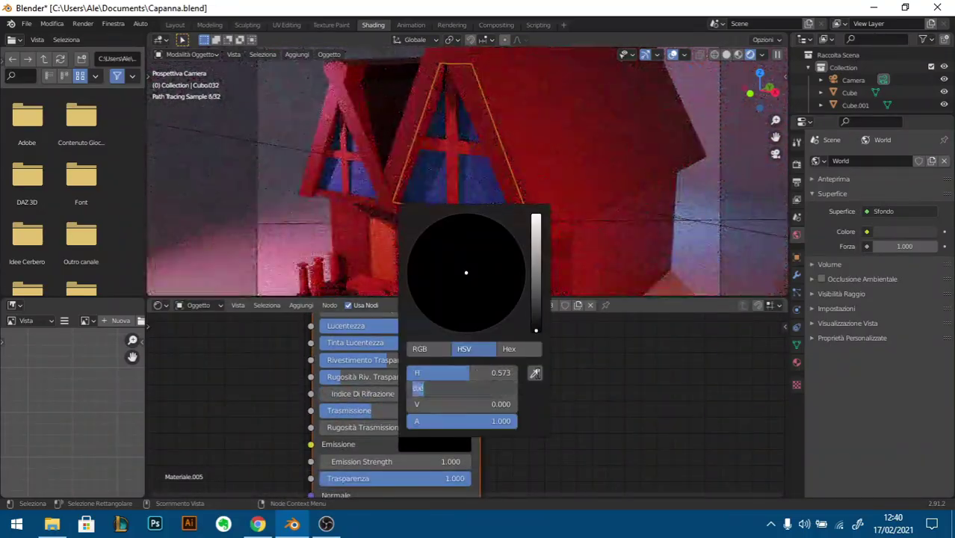
{"action": "left_click", "coordinate": [434, 444]}
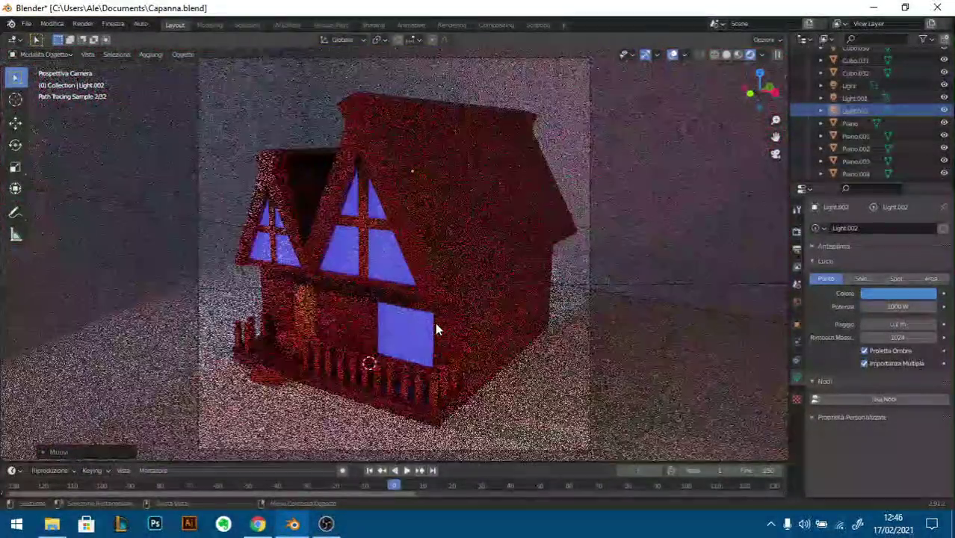
{"action": "left_click", "coordinate": [727, 56]}
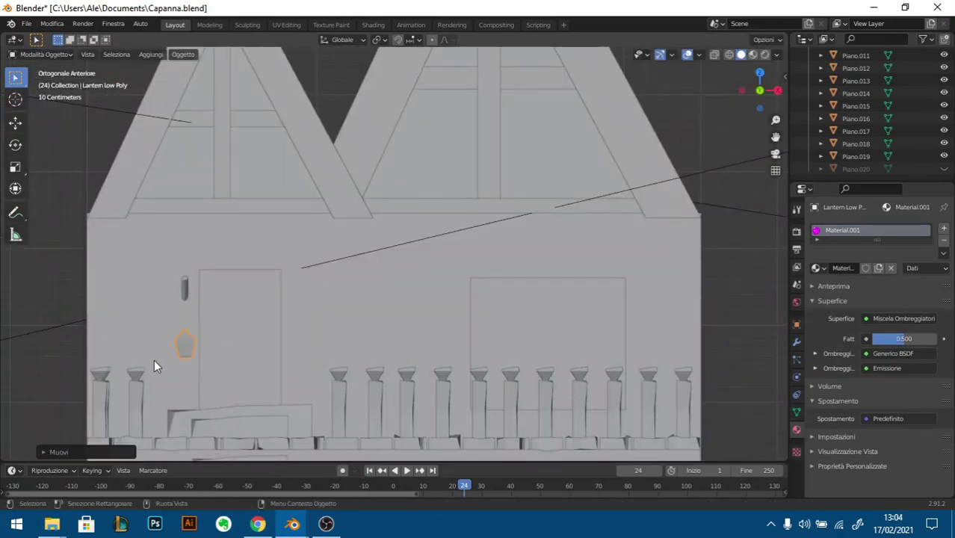
Step: Frame the downloaded lantern model and orbit around it for a closer look
{"action": "key", "text": "KP_Decimal"}
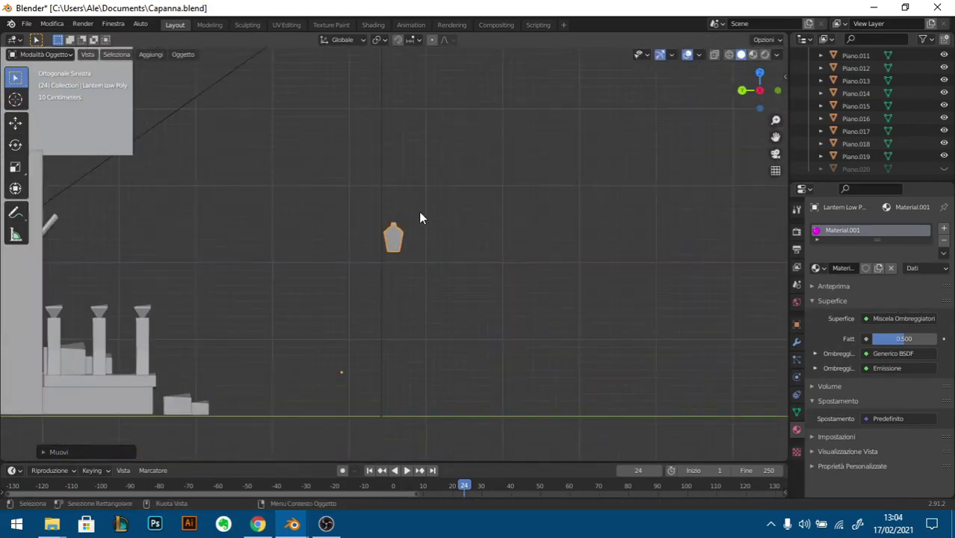
{"action": "middle_click_drag", "start_coordinate": [372, 237], "coordinate": [206, 249]}
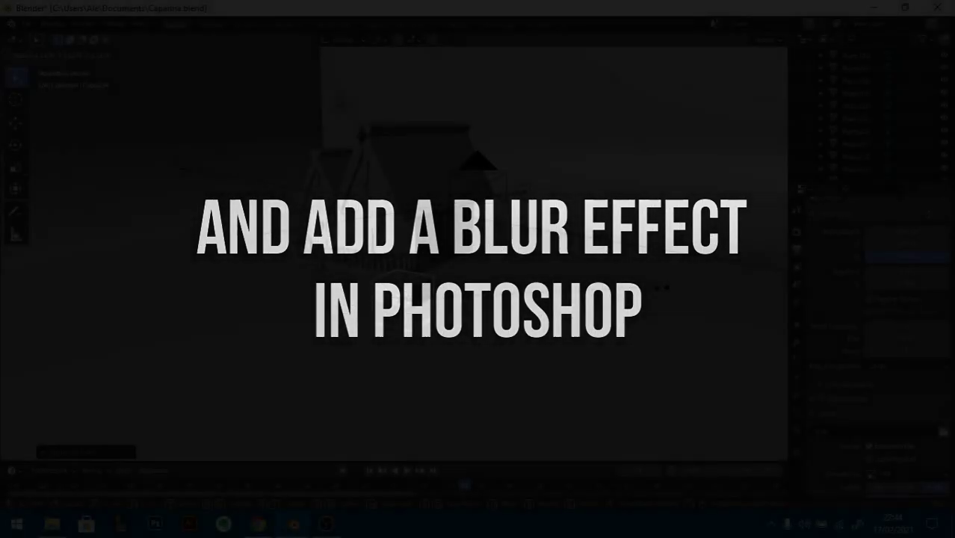
Step: Add a cube, scale it into a tall tree shape, then select Piano.019
{"action": "key", "text": "shift+a"}
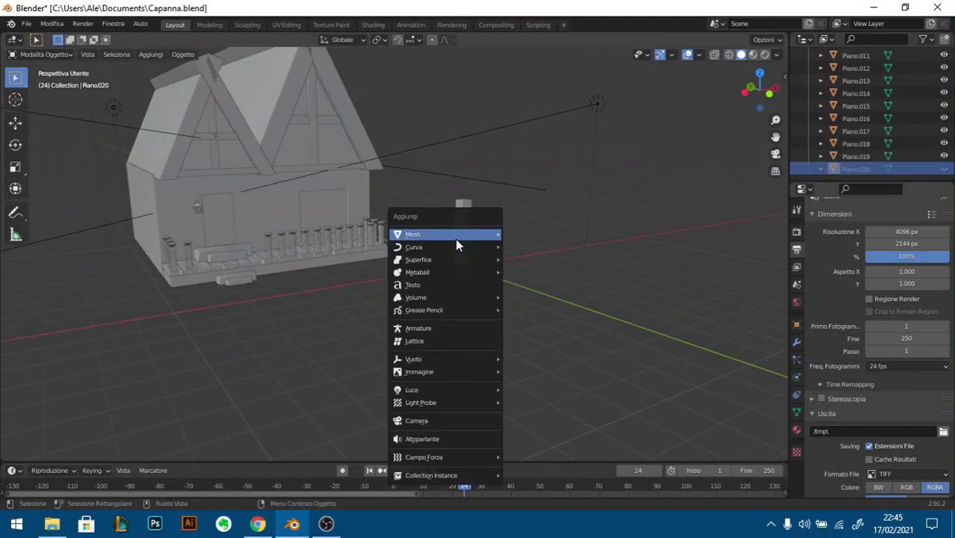
{"action": "left_click", "coordinate": [523, 234]}
{"action": "key", "text": "s"}
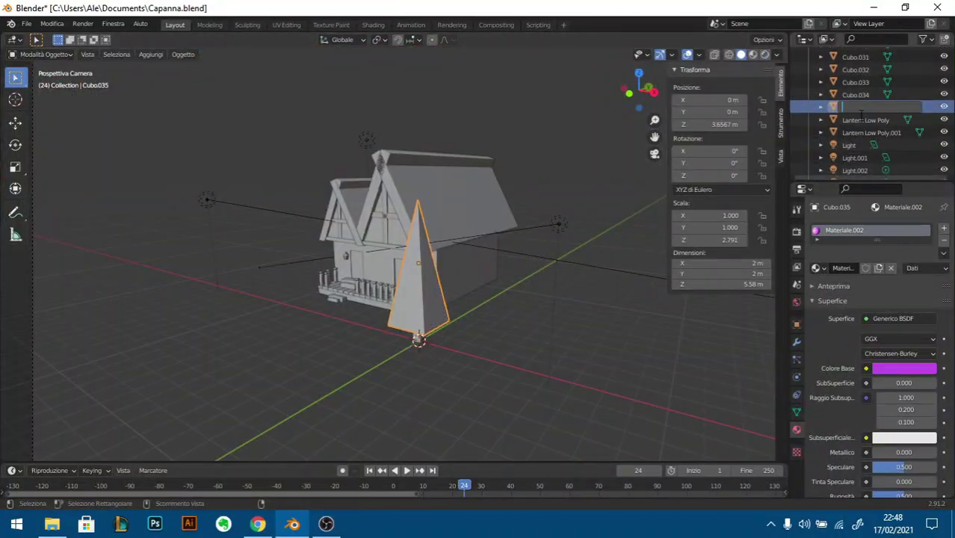
{"action": "left_click", "coordinate": [875, 143]}
{"action": "scroll", "coordinate": [869, 123], "scroll_direction": "up", "scroll_amount": 10}
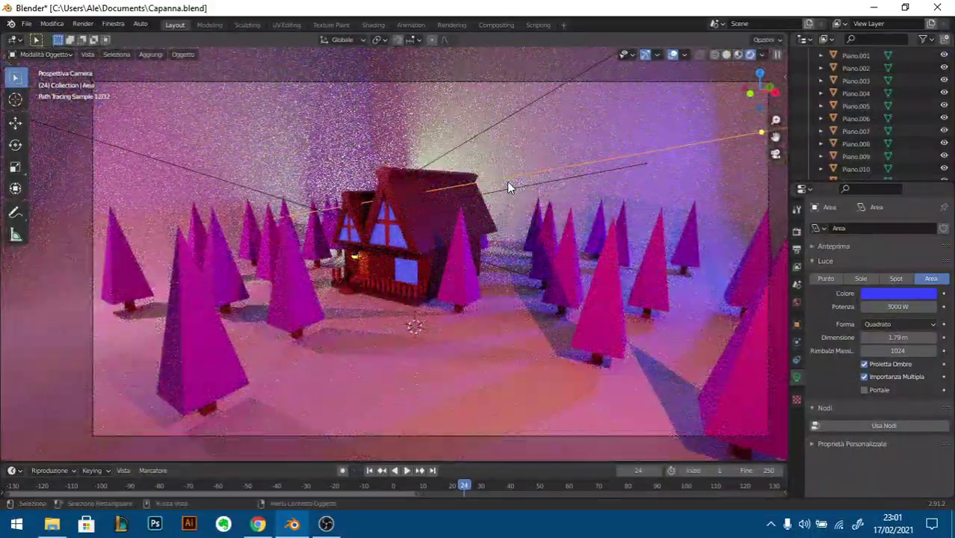
Step: Give the blue area light a Rectangle shape and move it to a new spot above the hut
{"action": "left_click", "coordinate": [899, 324]}
{"action": "left_click", "coordinate": [886, 340]}
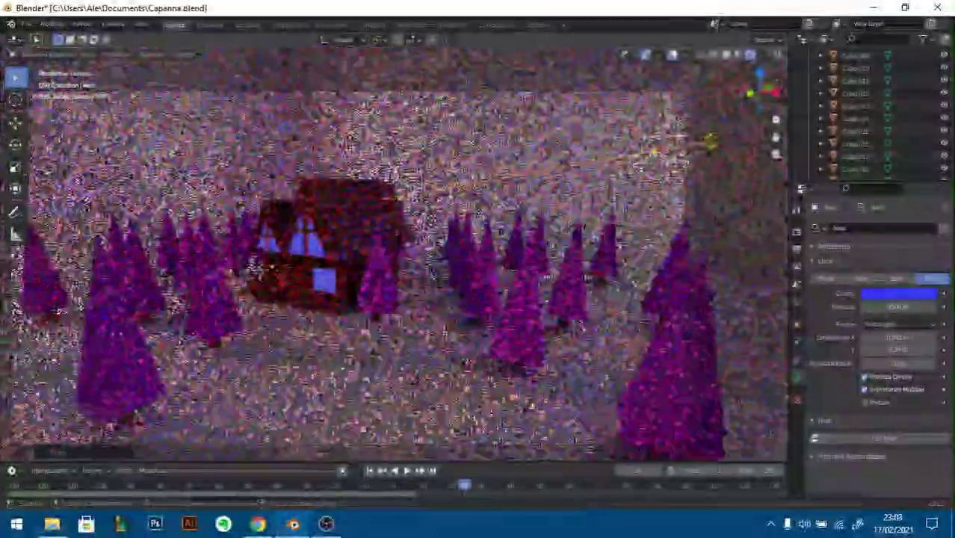
{"action": "key", "text": "g"}
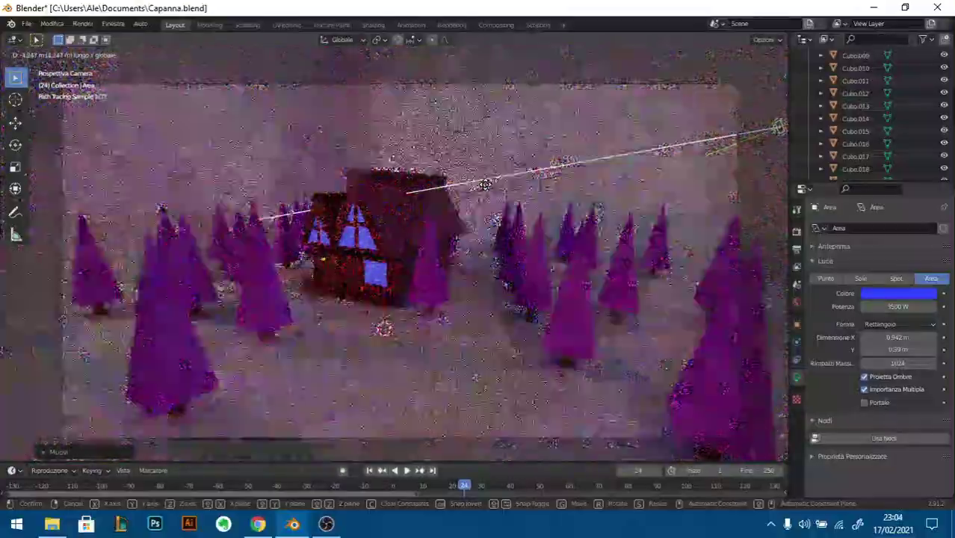
{"action": "left_click", "coordinate": [484, 189]}
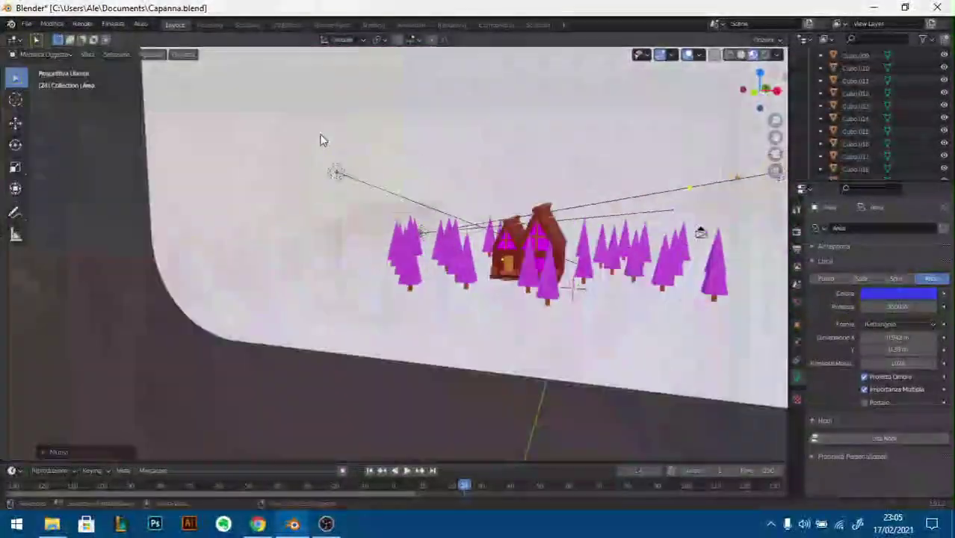